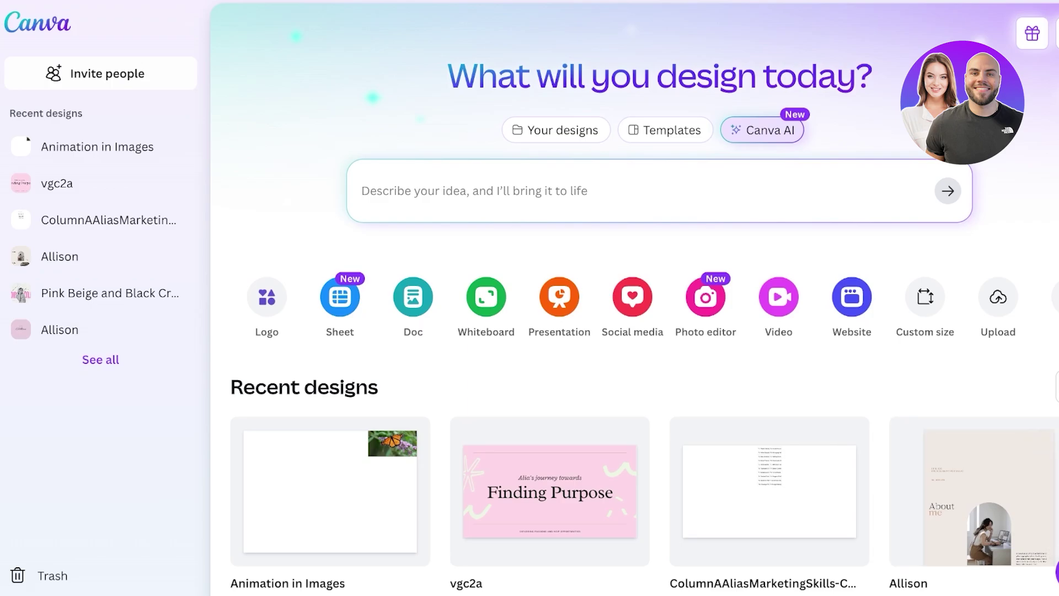
- Open the Canva AI prompt and look at the media that can be attached to it
click(361, 190)
click(362, 190)
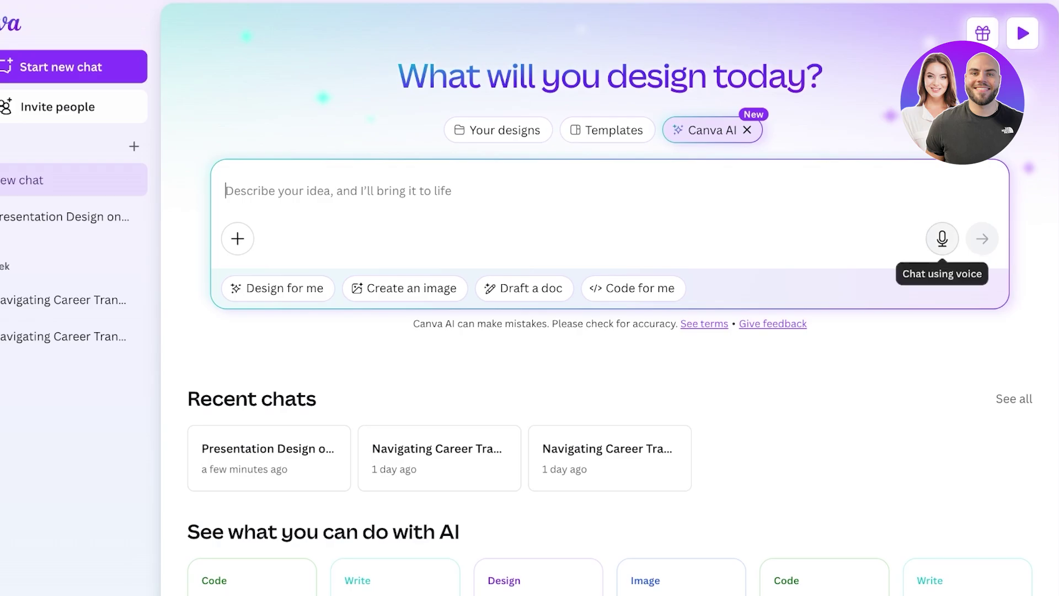
click(237, 239)
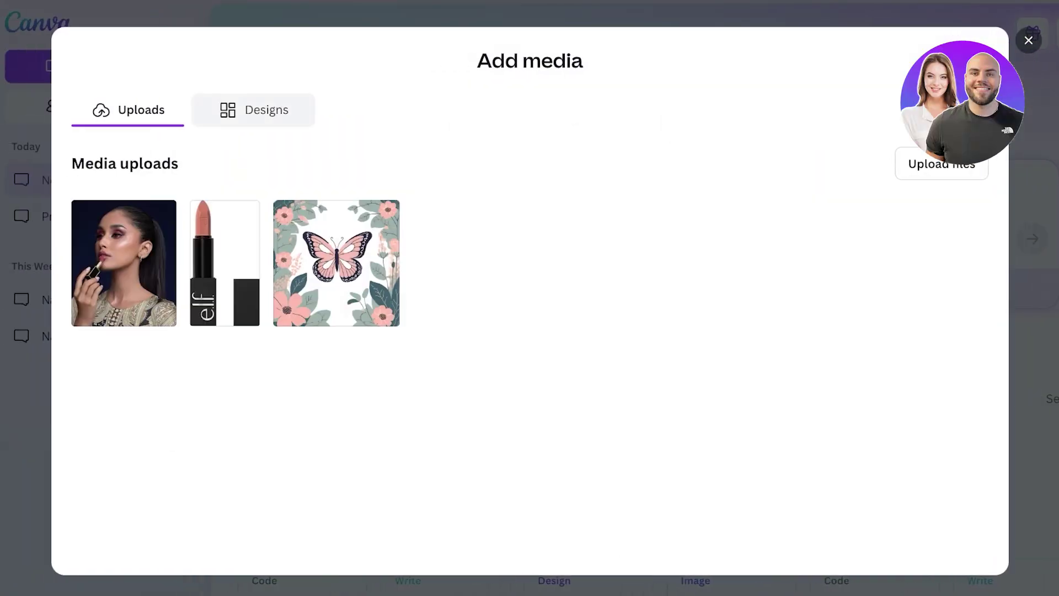
key(Escape)
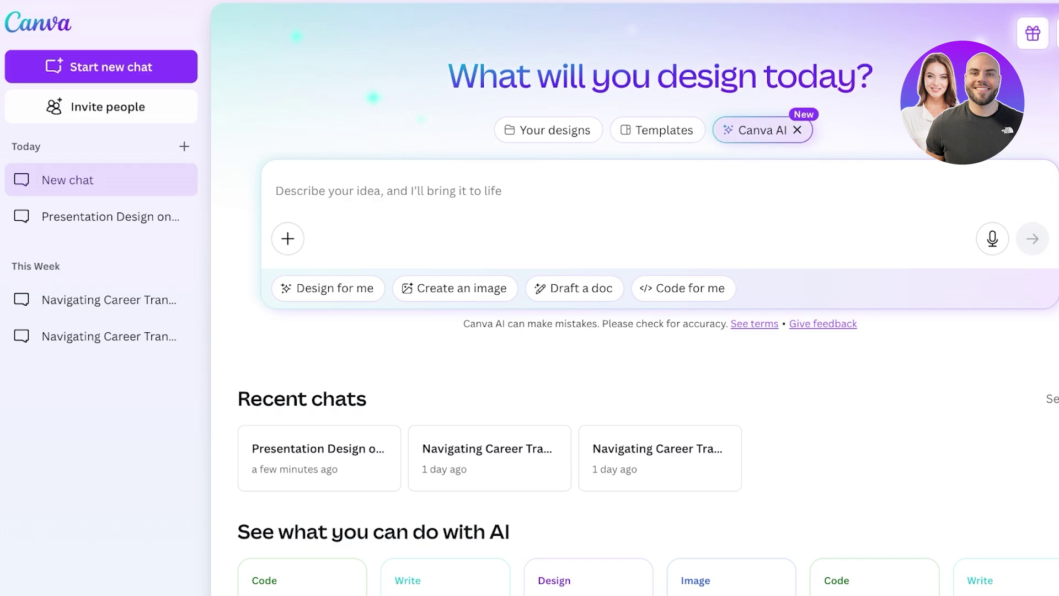
- Switch the prompt to Code for me and look through the example coding ideas
click(684, 288)
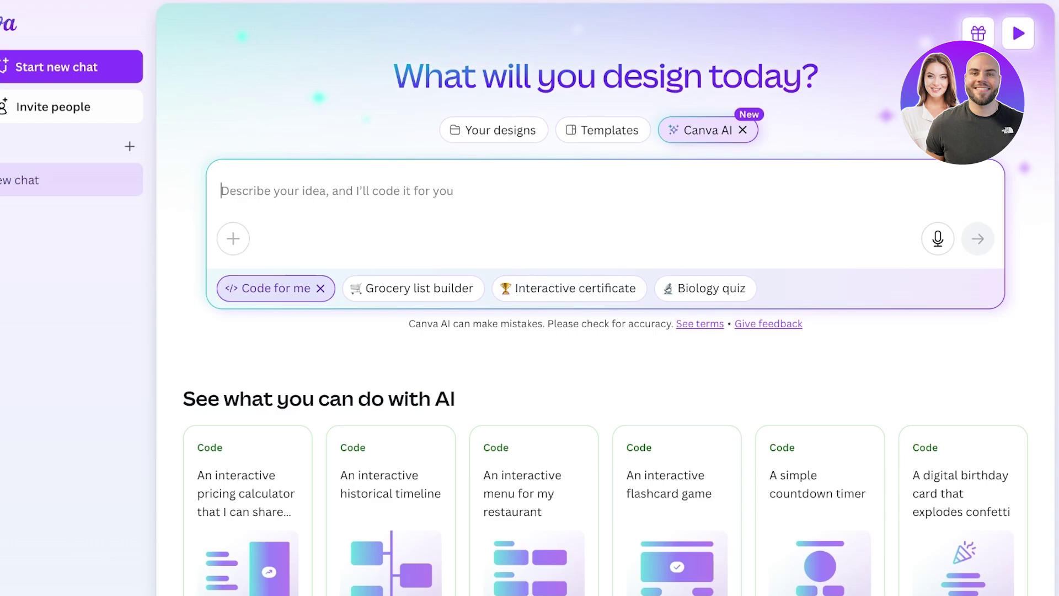
scroll(461, 526, down, 4)
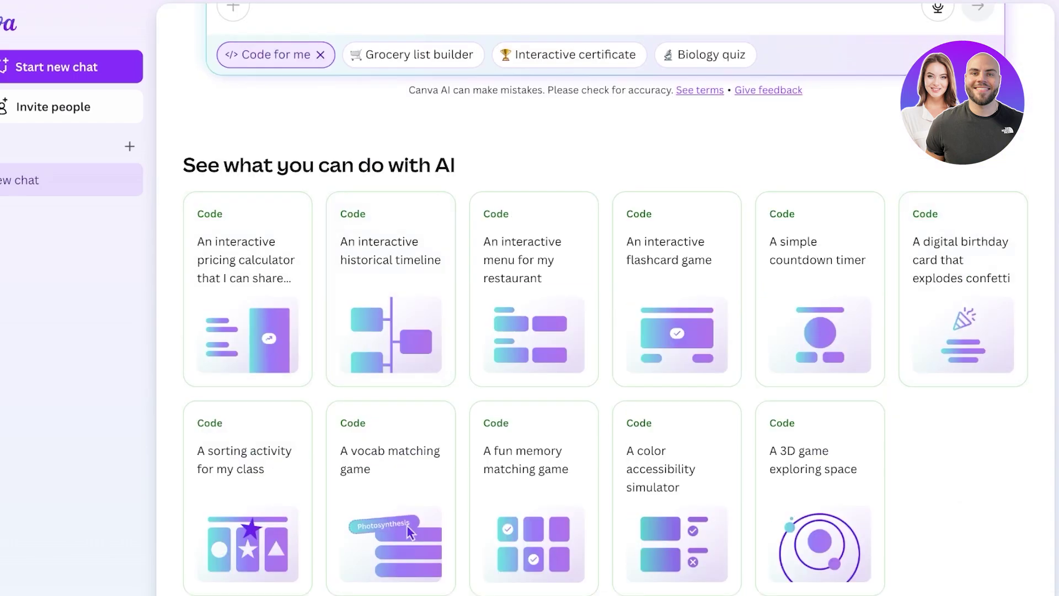
key(alt+Left)
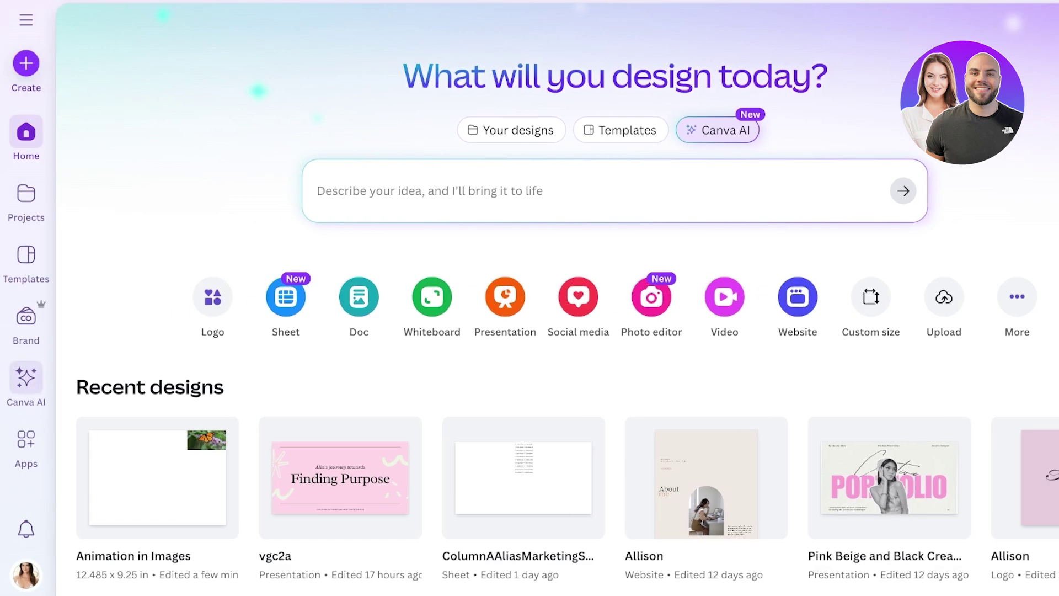
- Open Canva AI in Code for me mode and load the example prompt for a digital birthday card that explodes confetti
click(26, 383)
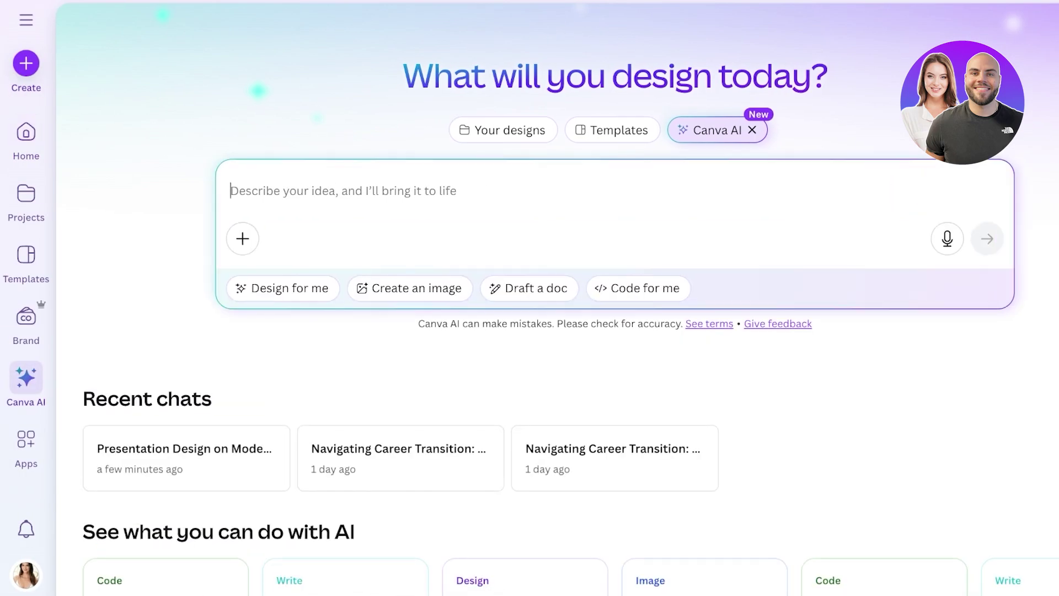
click(638, 288)
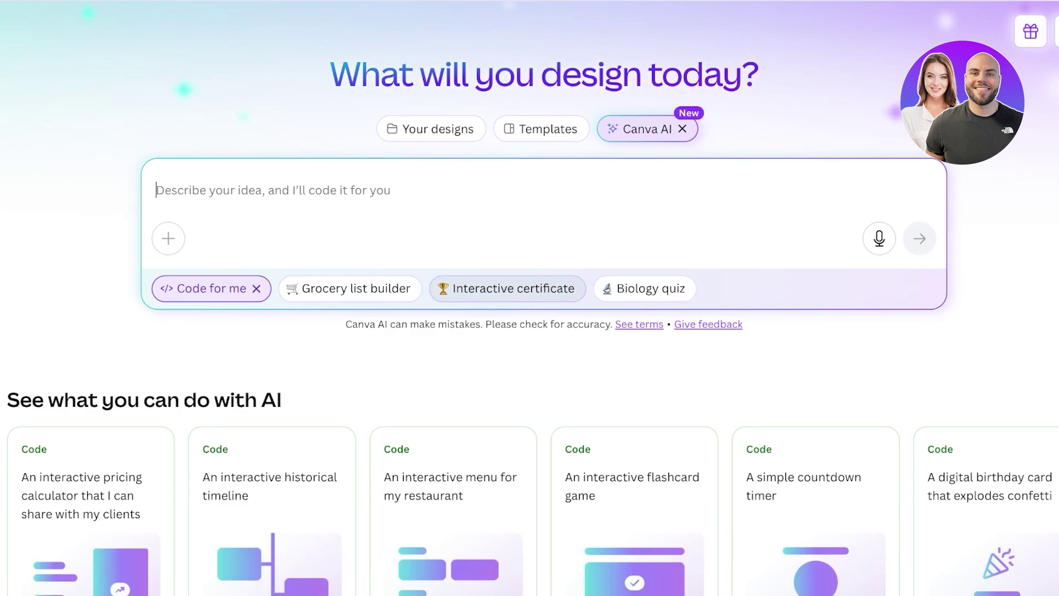
scroll(293, 565, down, 5)
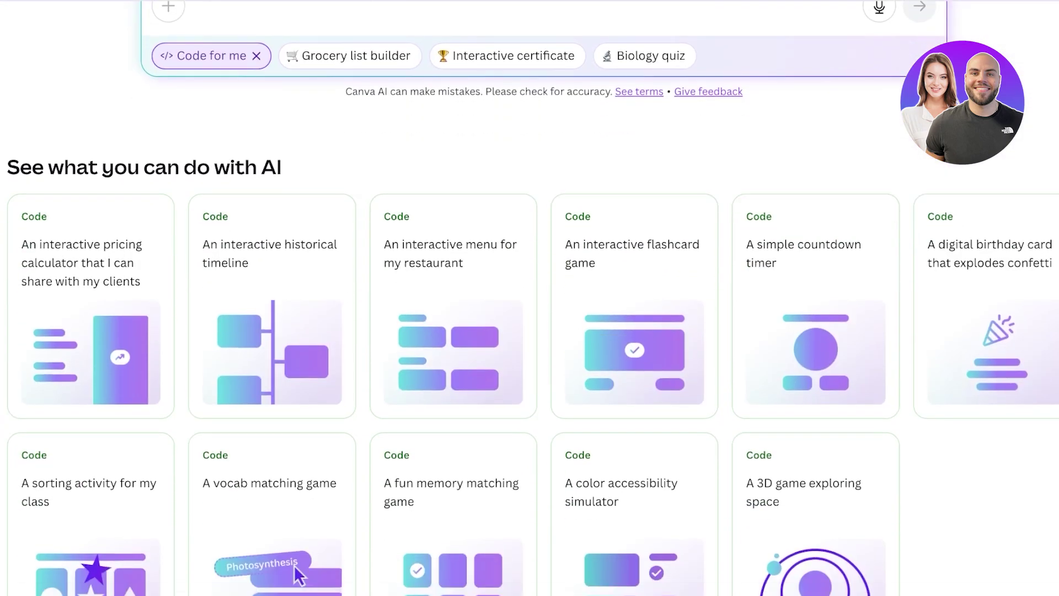
scroll(530, 298, down, 2)
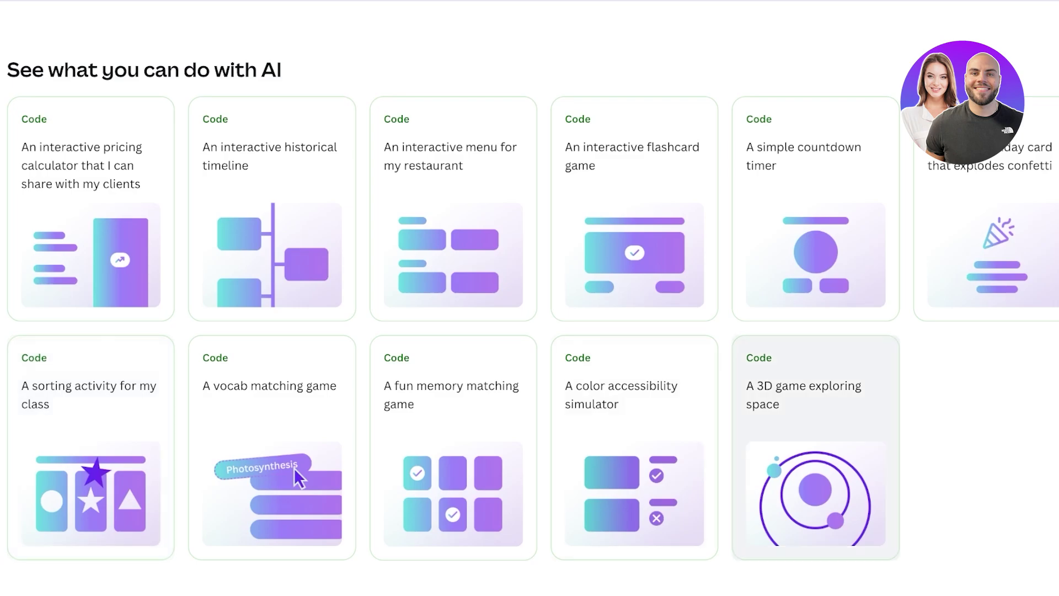
scroll(529, 298, up, 1)
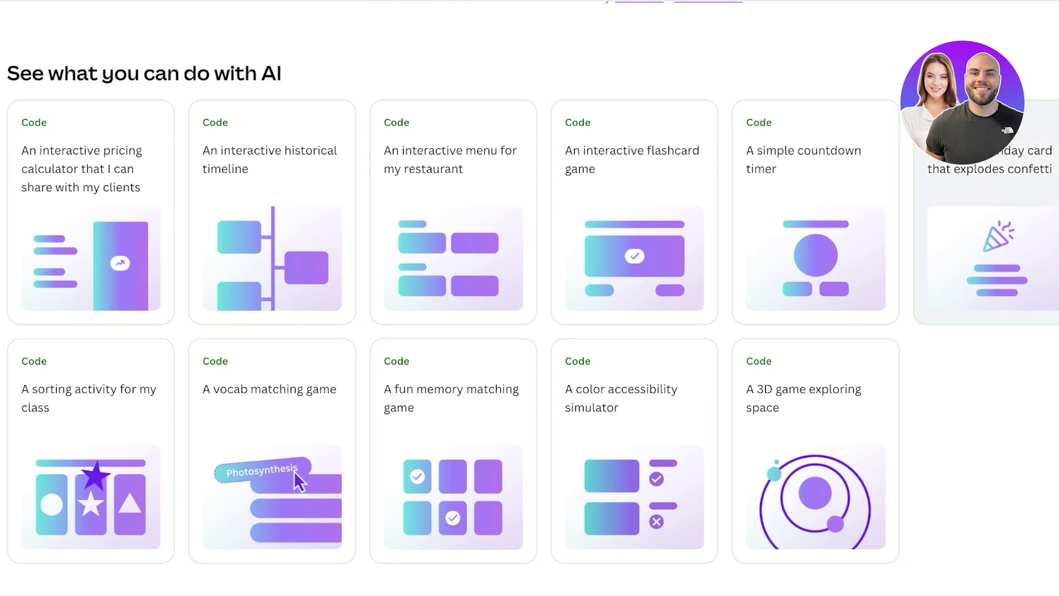
click(986, 213)
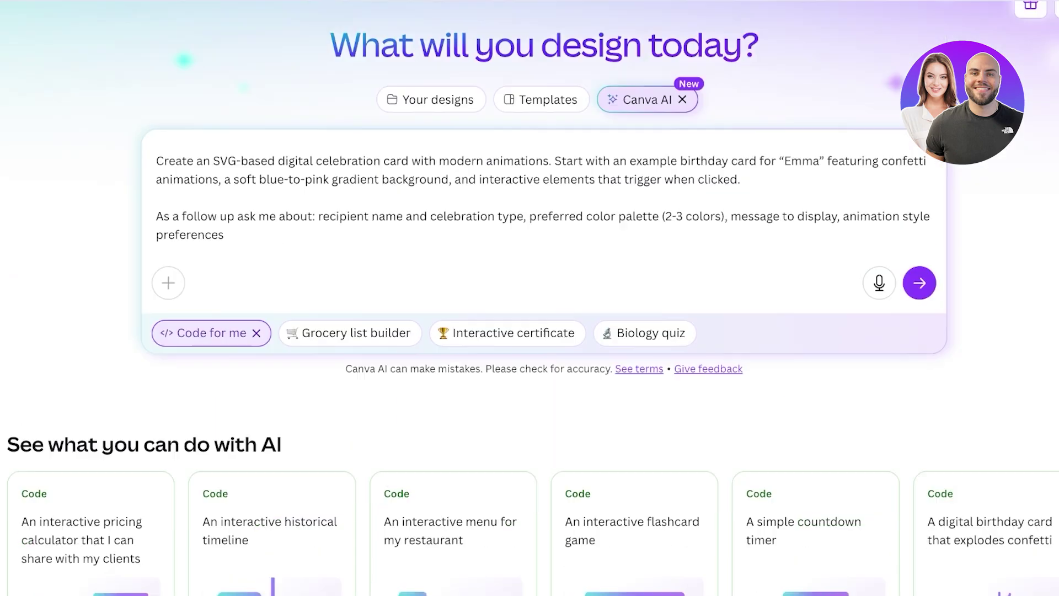
scroll(987, 386, down, 3)
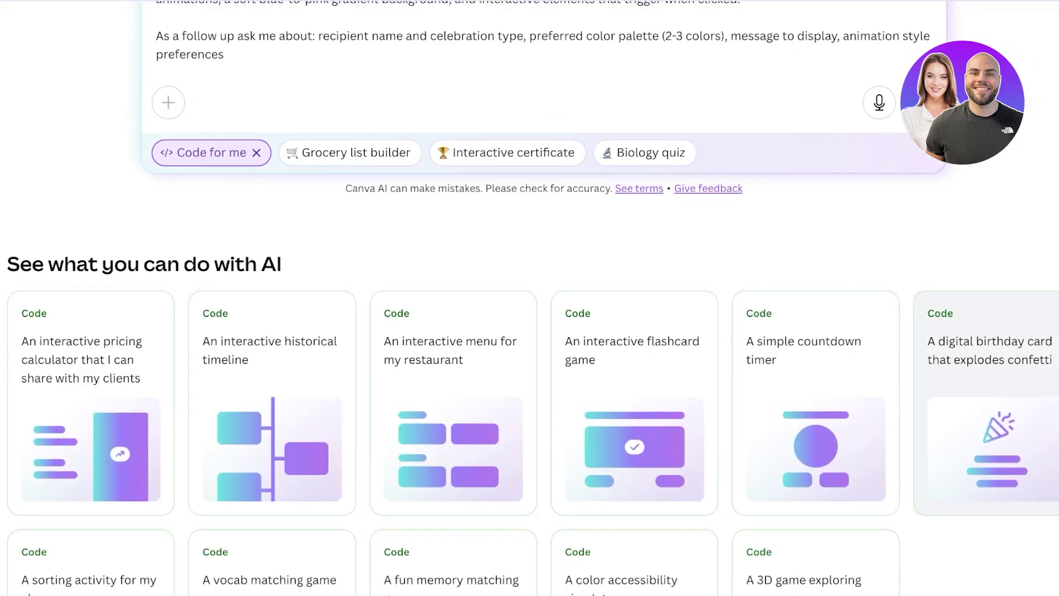
scroll(987, 386, up, 3)
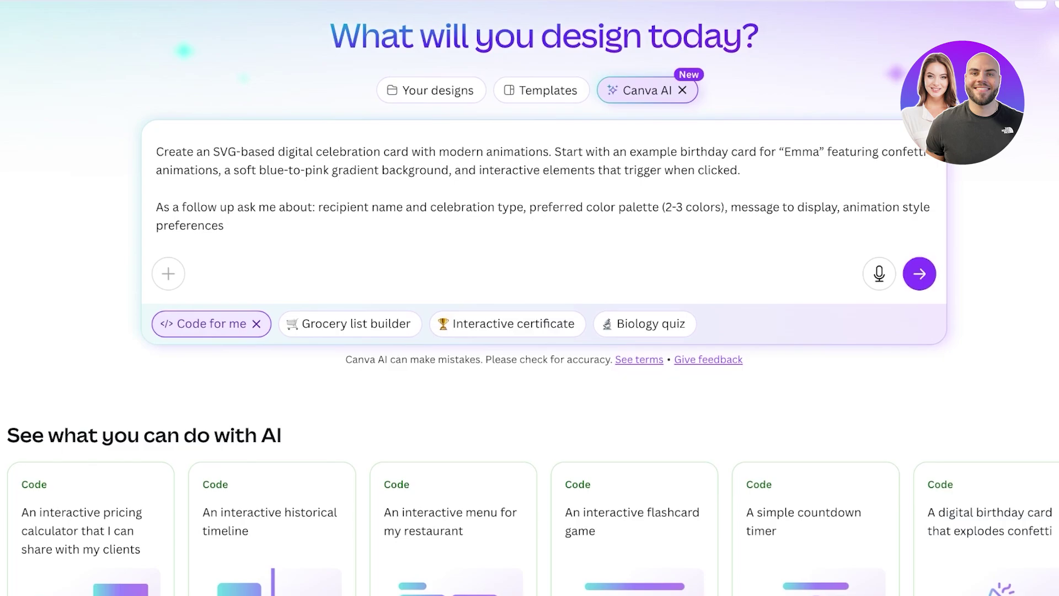
- Replace the sample recipient's first name in the birthday card prompt and submit the prompt to generate the card
drag(784, 152, 819, 151)
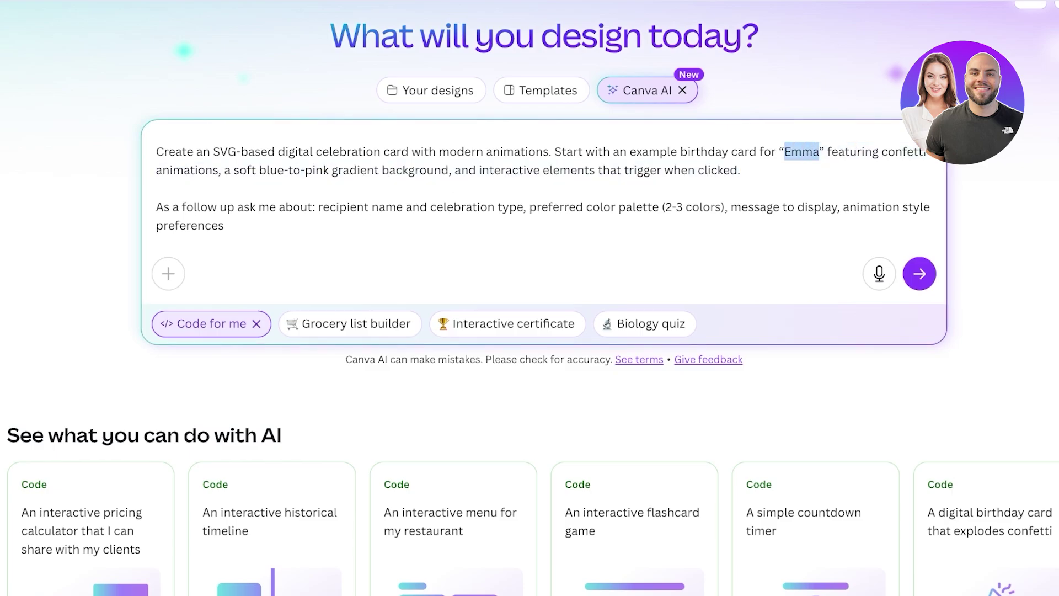
key(BackSpace)
text(Lily)
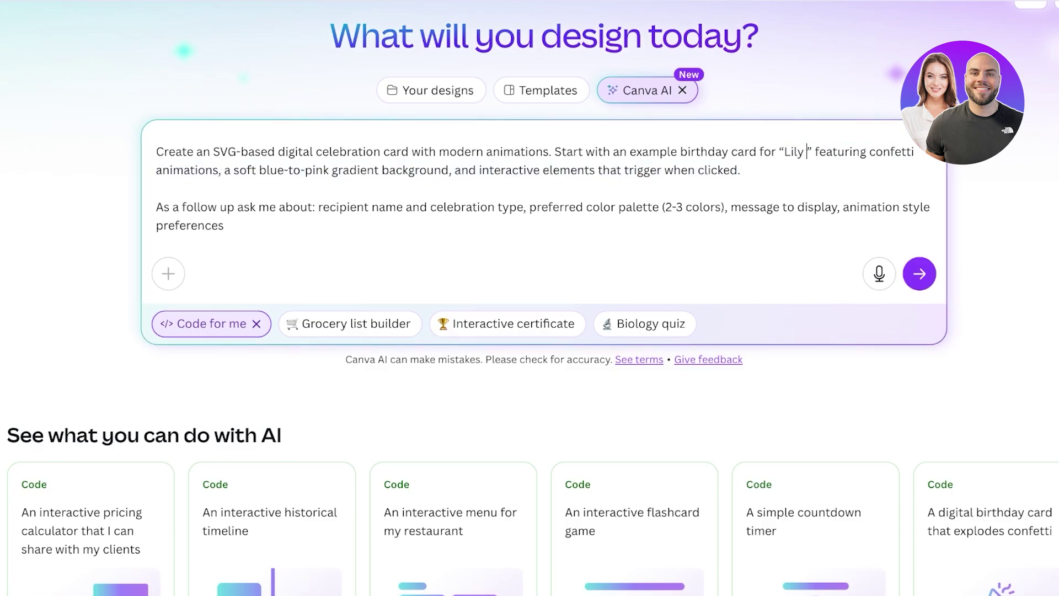
key(BackSpace)
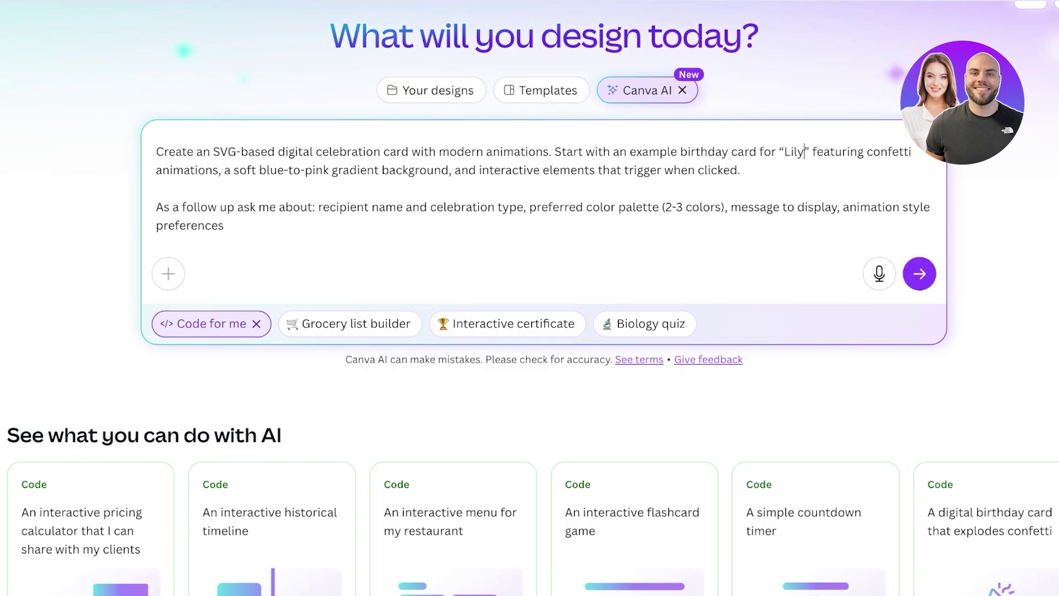
triple_click(543, 207)
click(223, 225)
click(920, 274)
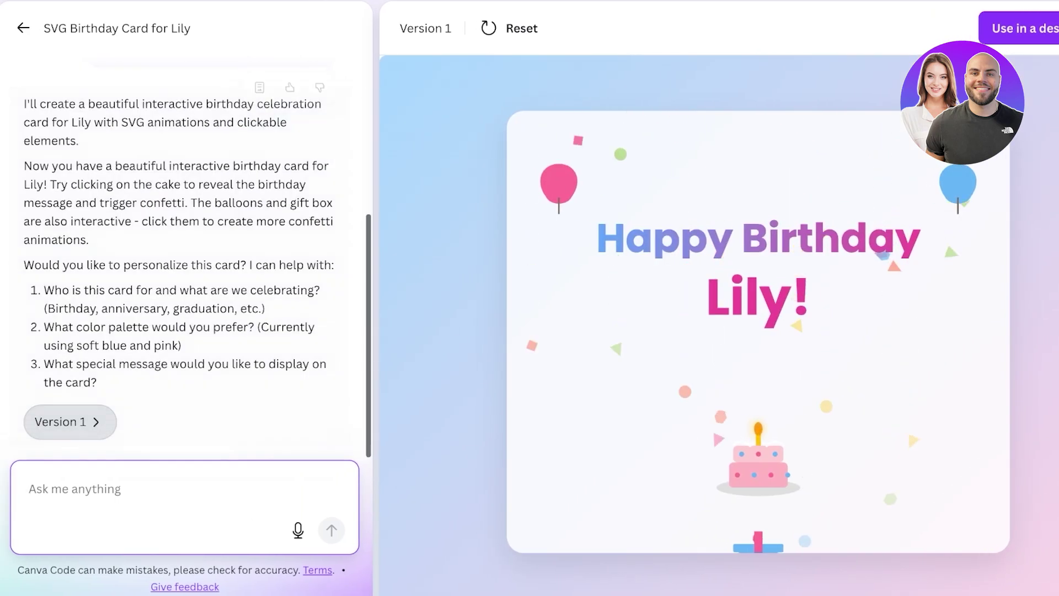
- Test the cake in the generated card and review the original prompt and the follow-up personalization questions in the chat
scroll(184, 248, up, 1)
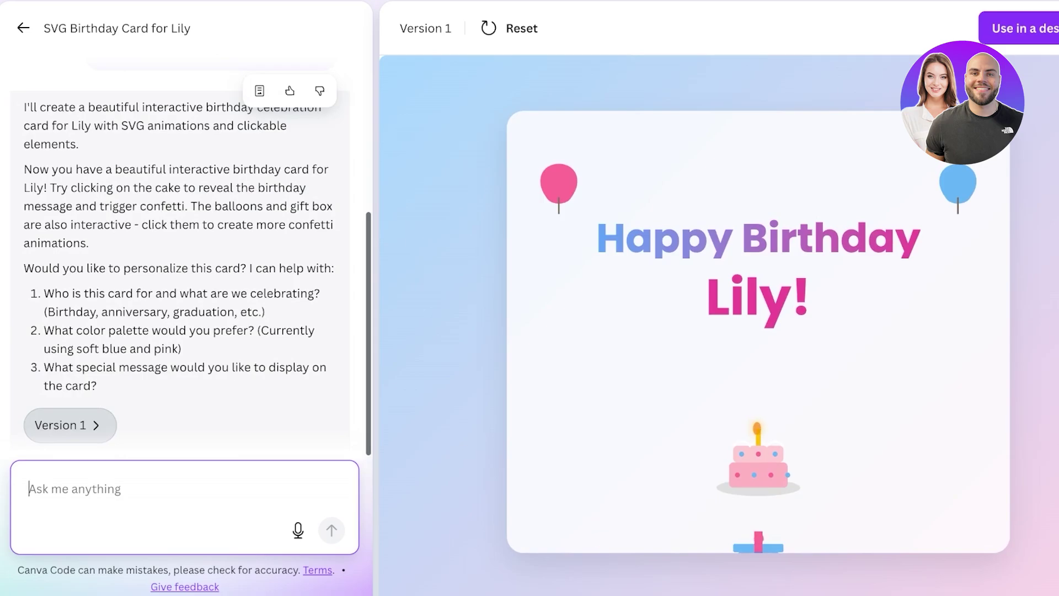
click(757, 466)
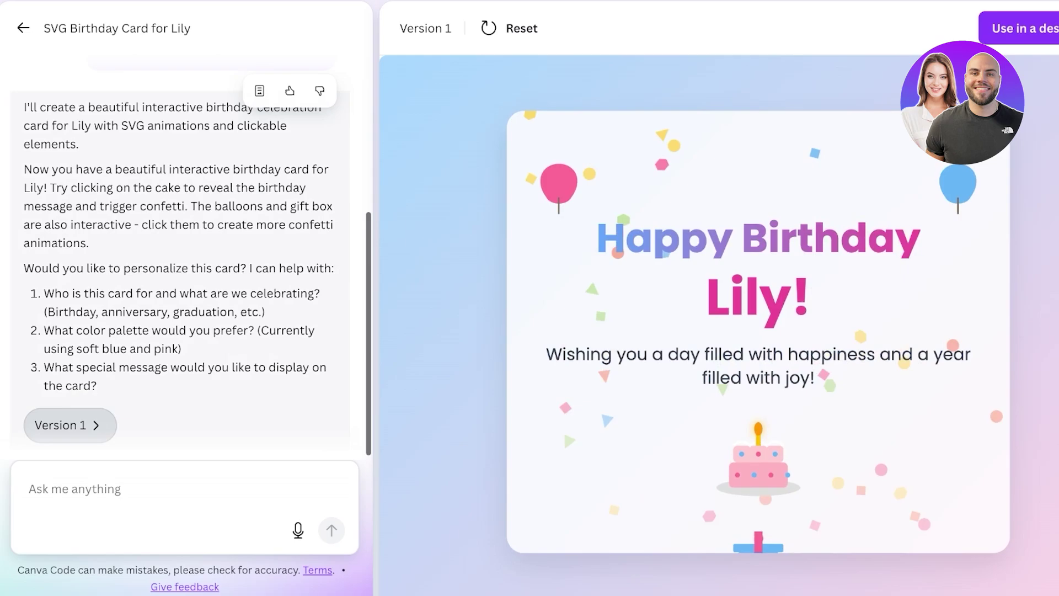
drag(24, 268, 268, 268)
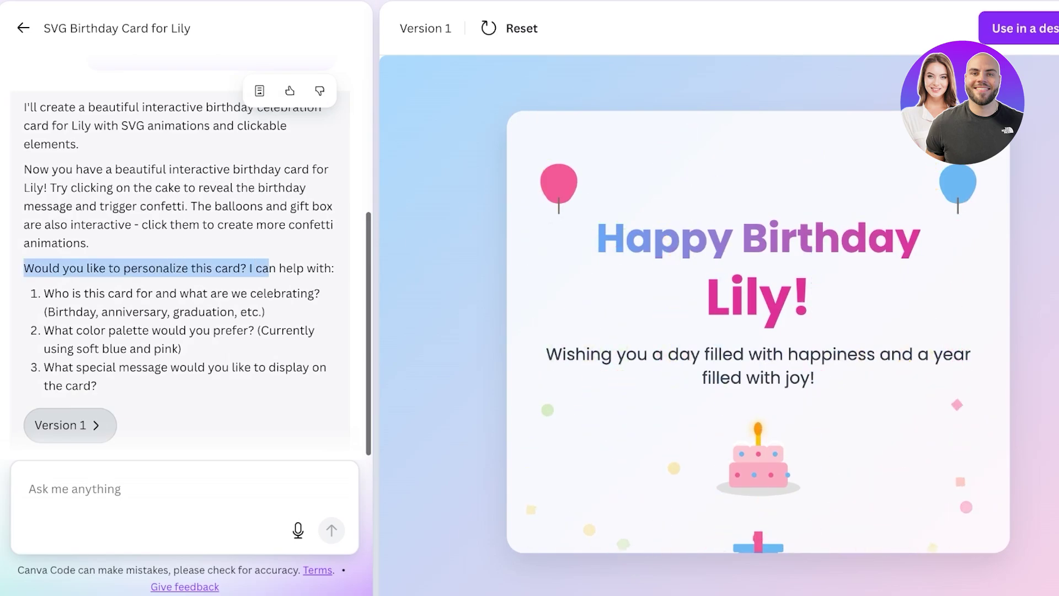
scroll(182, 248, up, 4)
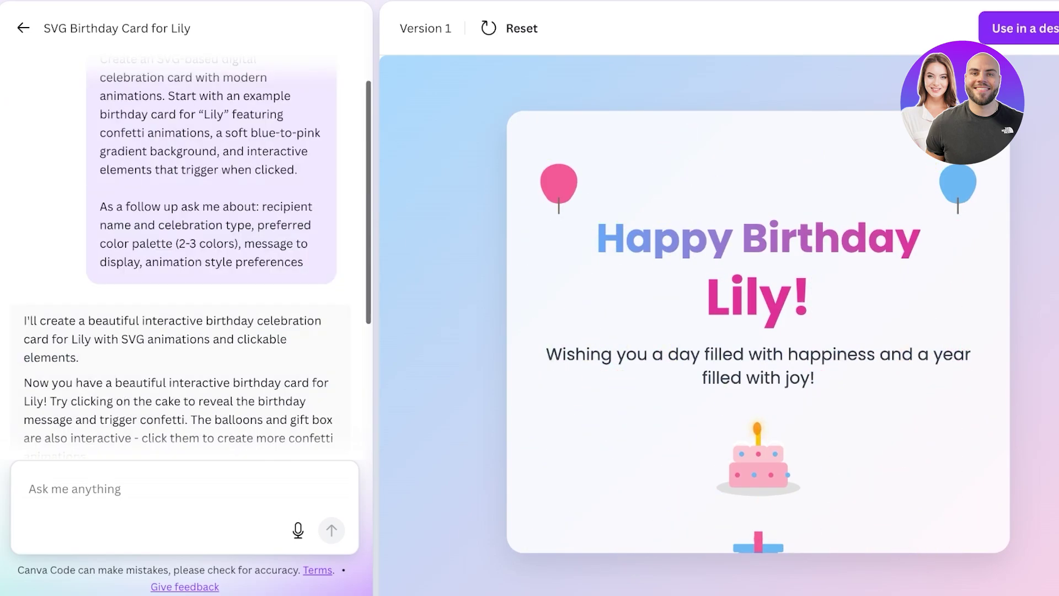
drag(107, 206, 303, 262)
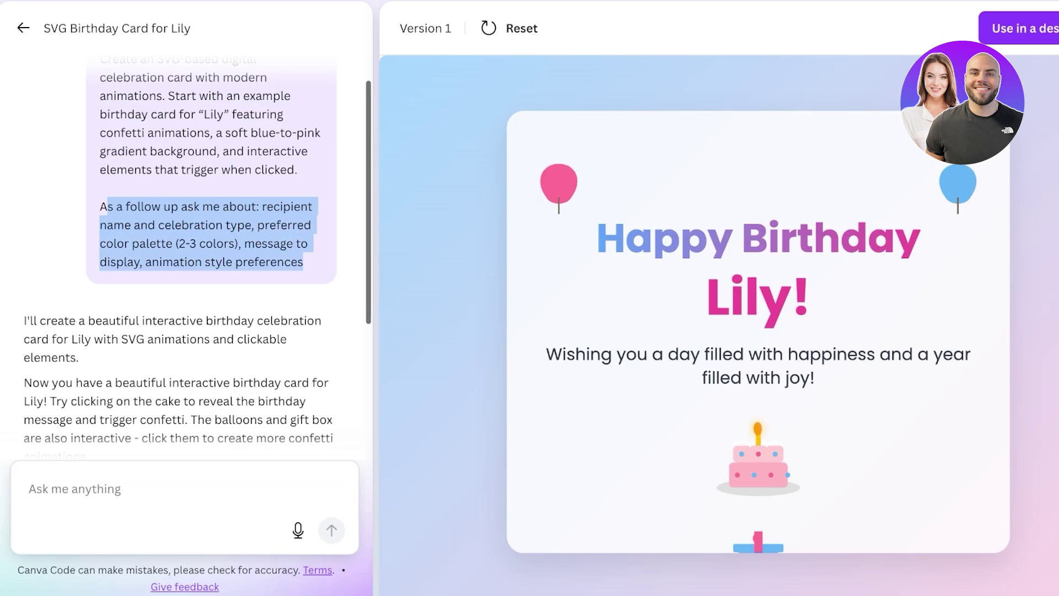
scroll(182, 248, down, 4)
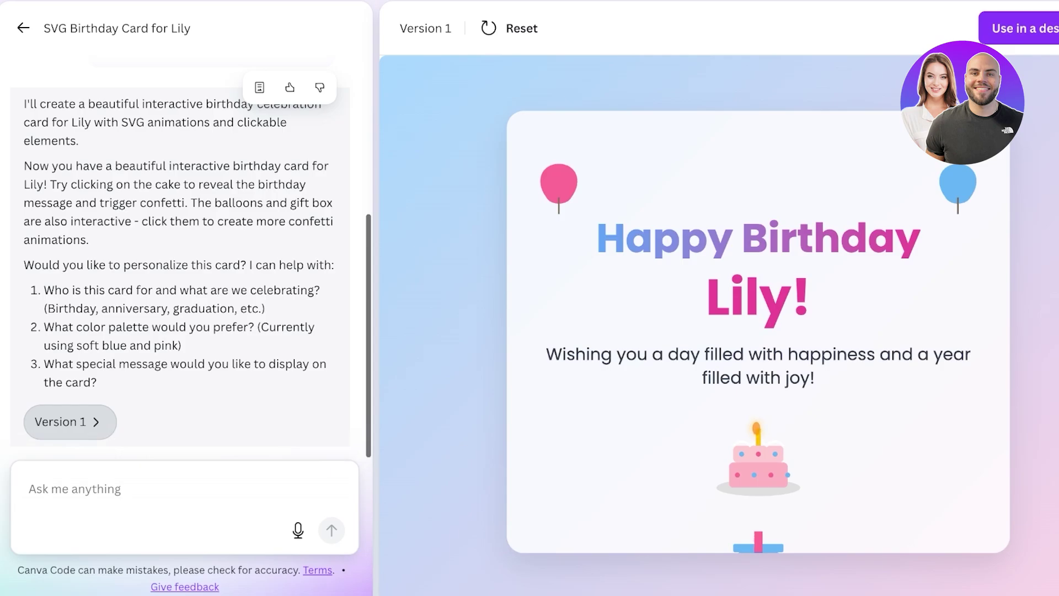
triple_click(185, 363)
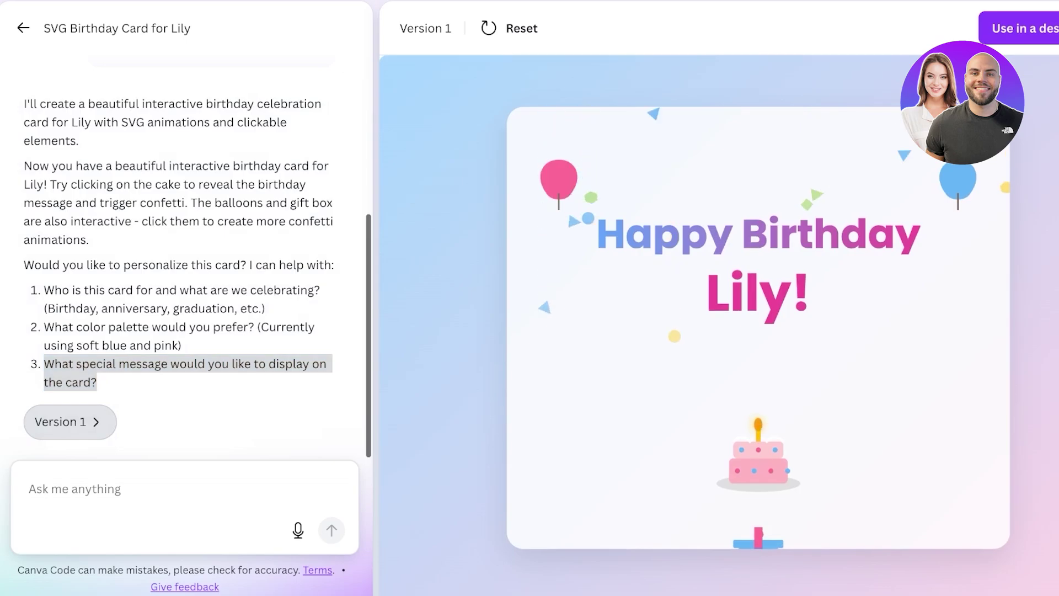
- Request an openable card with more extreme confetti, more vibrant colors and the special message 'Happy birthday loser'
click(29, 488)
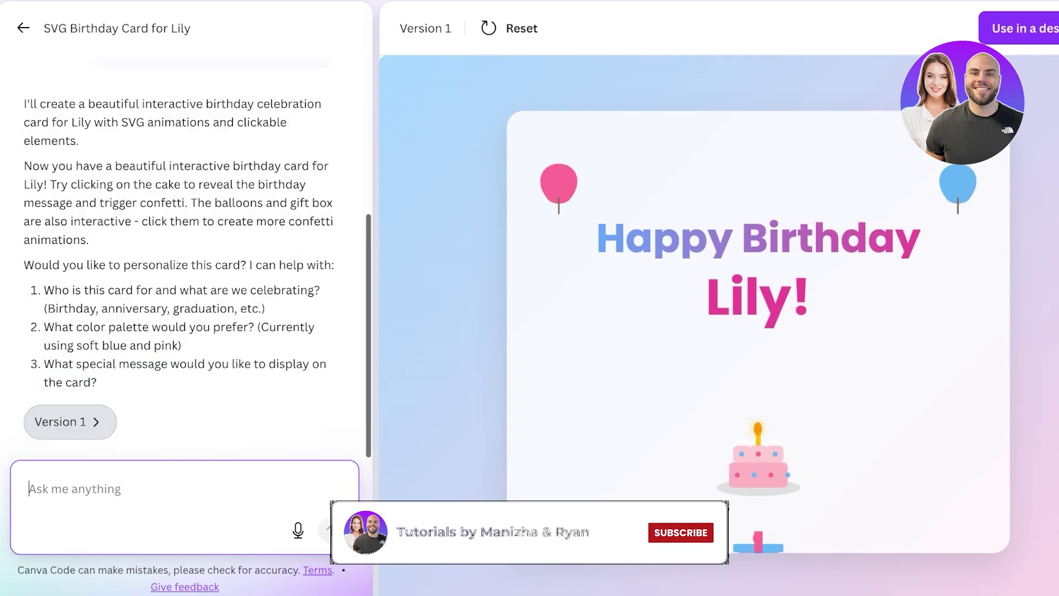
text(TO mak)
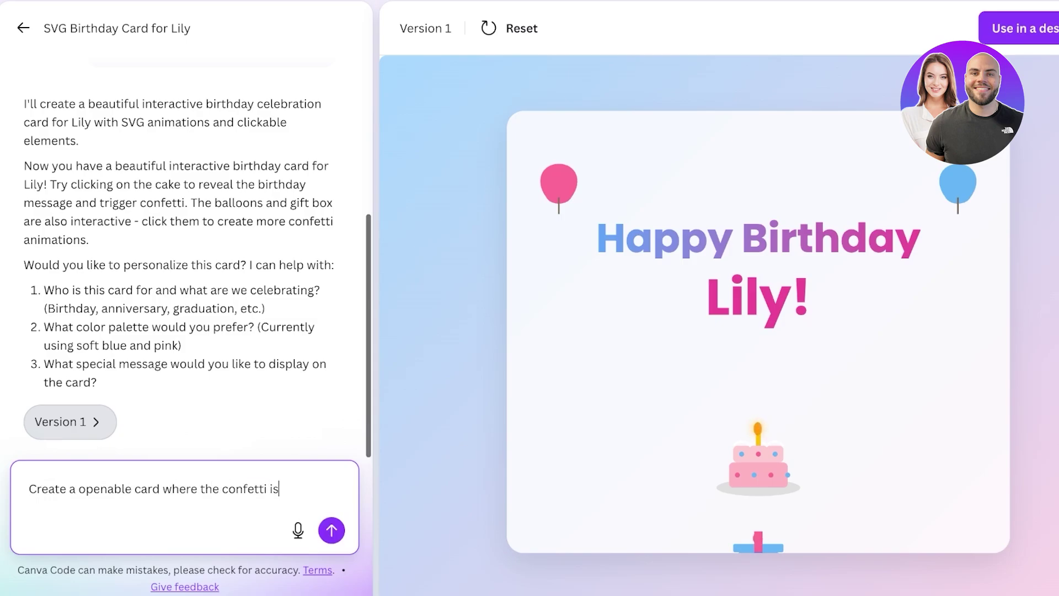
text(e extreeme and the special message is 'Hap)
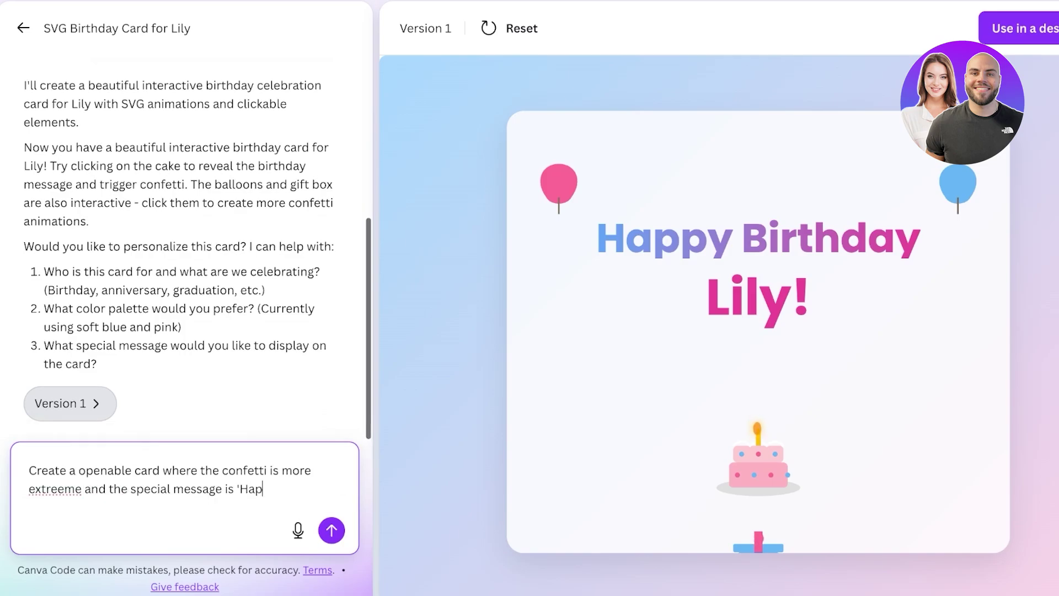
text(oser' make the colors more vibrant and multicolor)
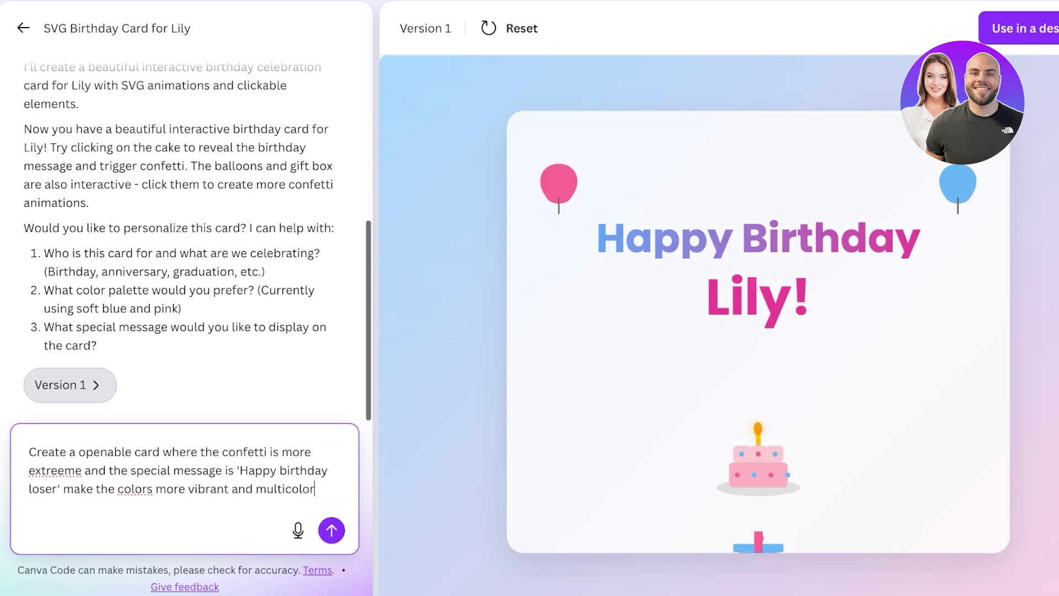
key(Return)
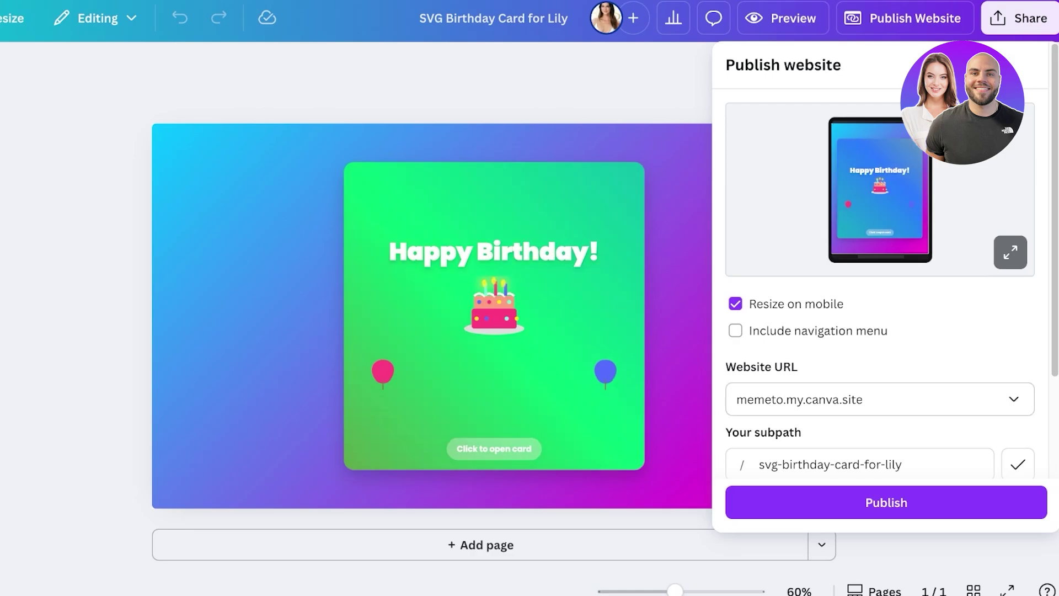
- Open the publish settings for the birthday card website and look at the advanced settings
scroll(880, 287, down, 3)
click(879, 440)
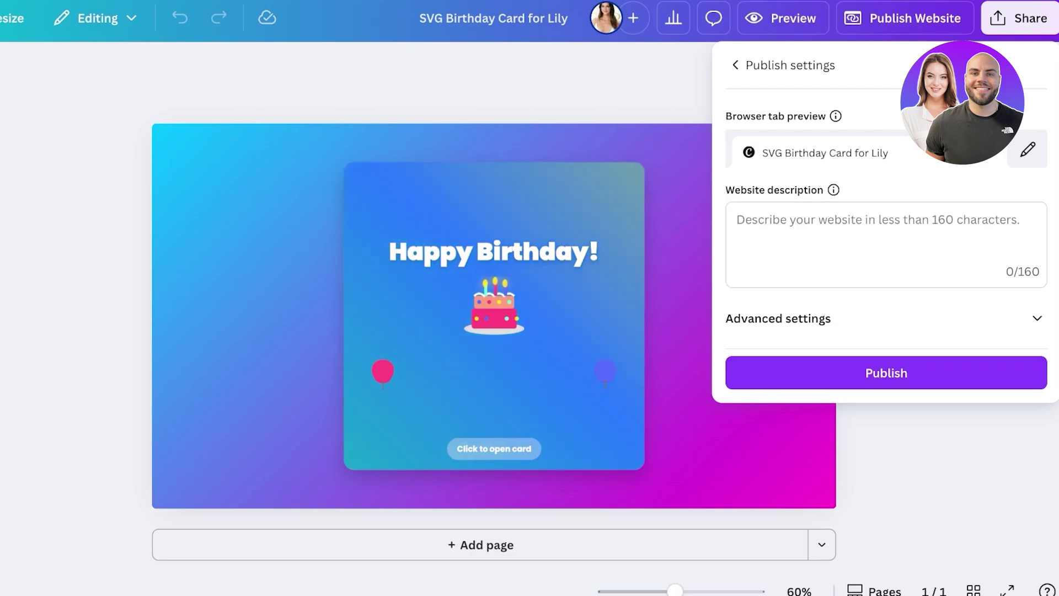
click(778, 318)
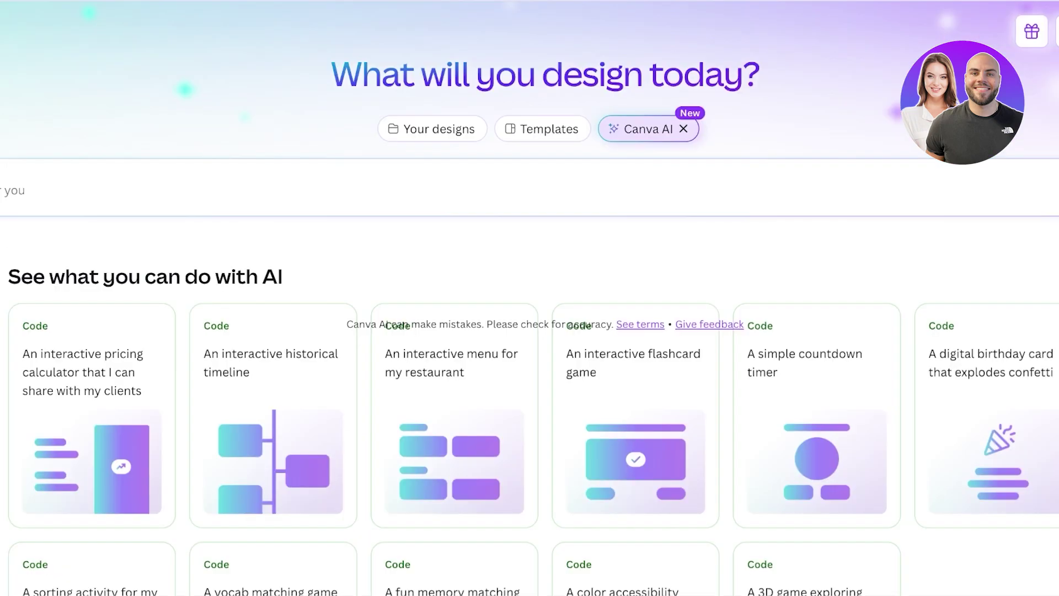
- Submit the Code for me prompt "create a inventory management application for my makeup business with 5 products"
scroll(529, 298, down, 2)
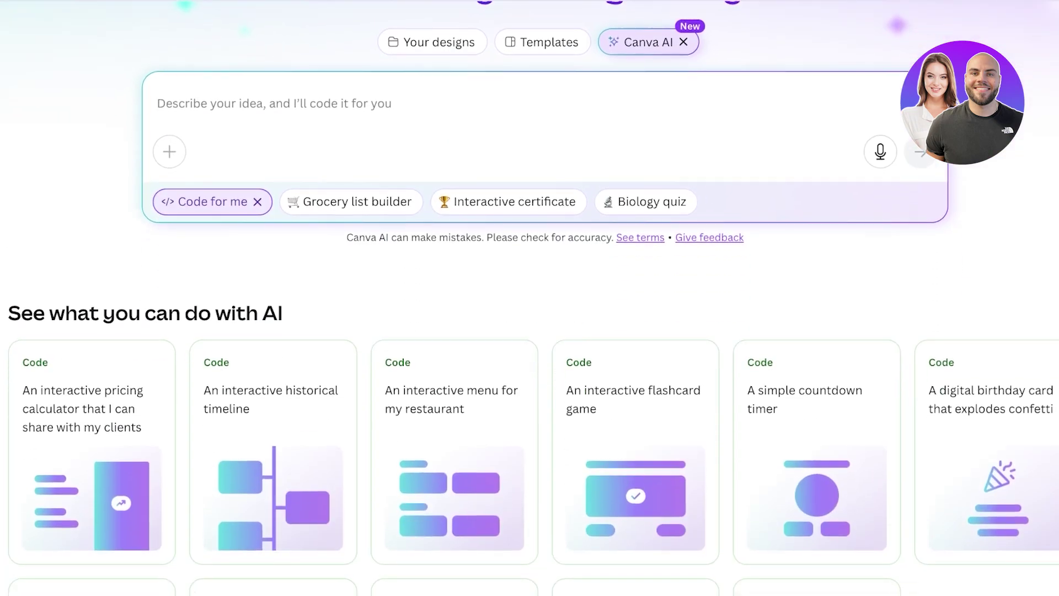
text(x)
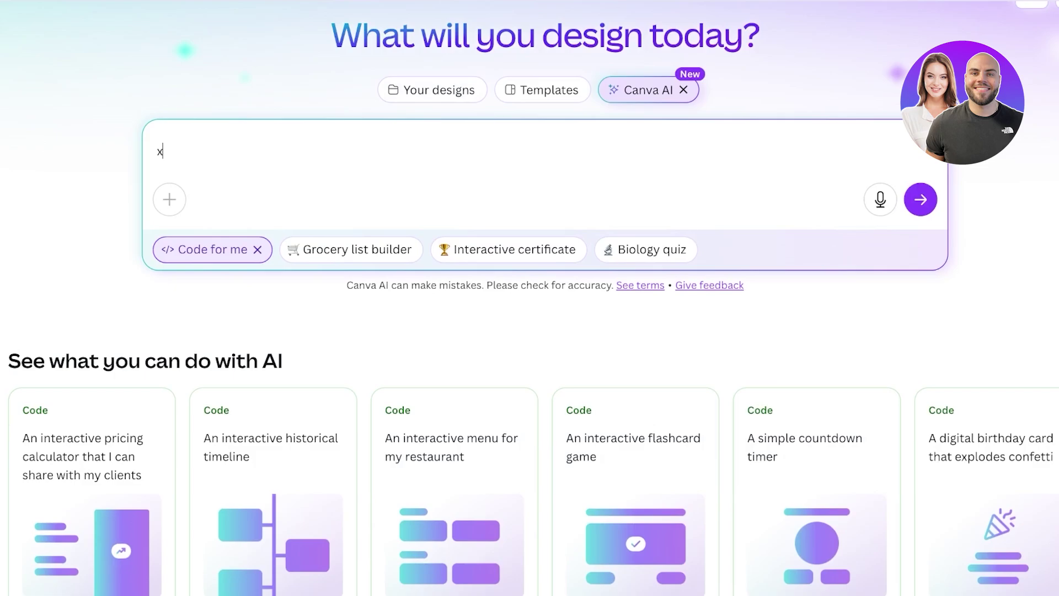
key(BackSpace)
text(create a inventory management application for my makeup business with)
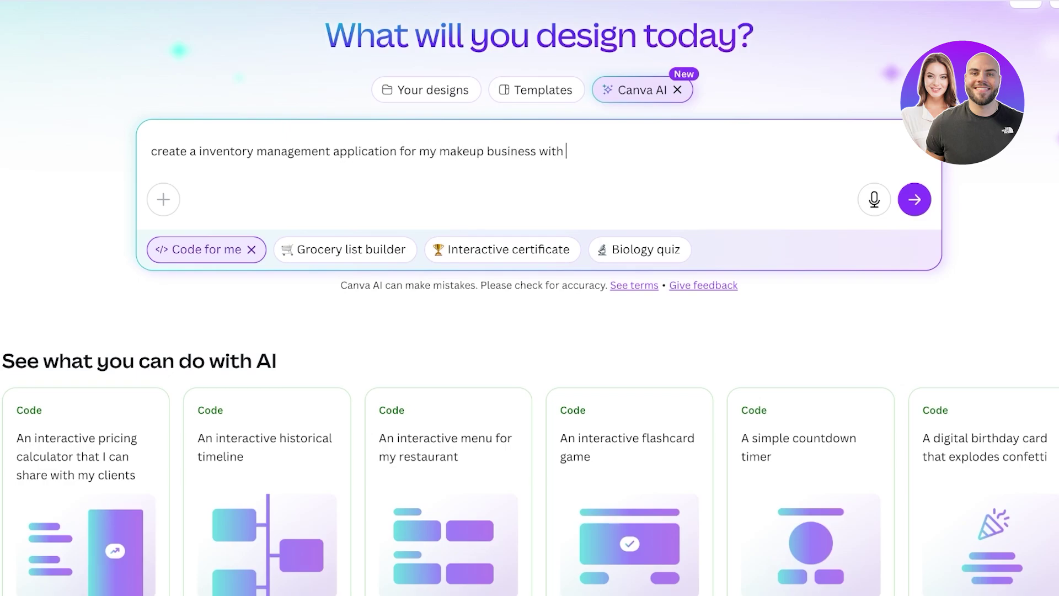
text(s)
key(Return)
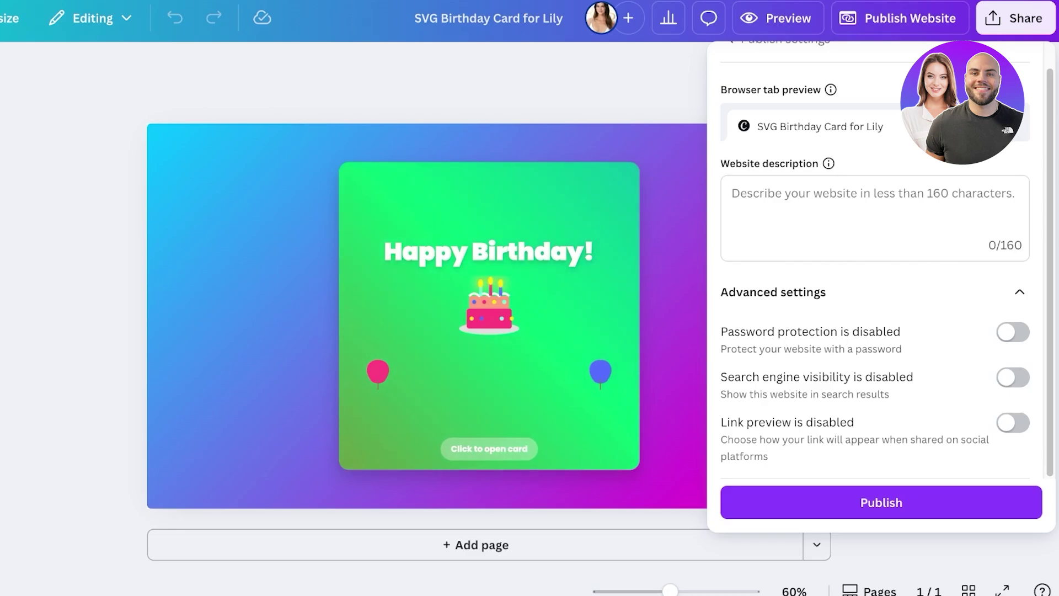
key(Escape)
click(488, 315)
key(Escape)
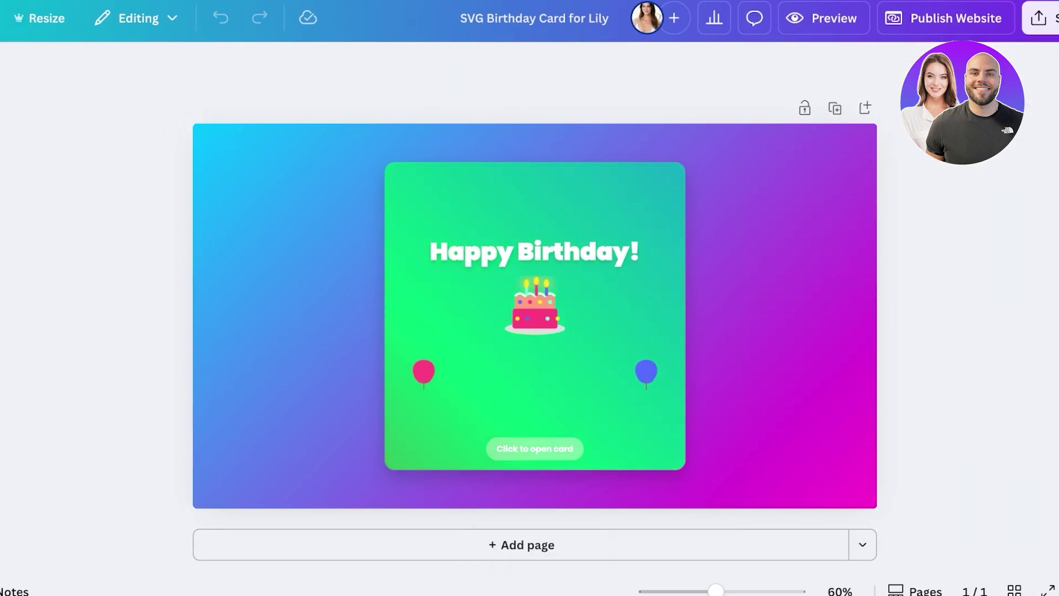
click(535, 315)
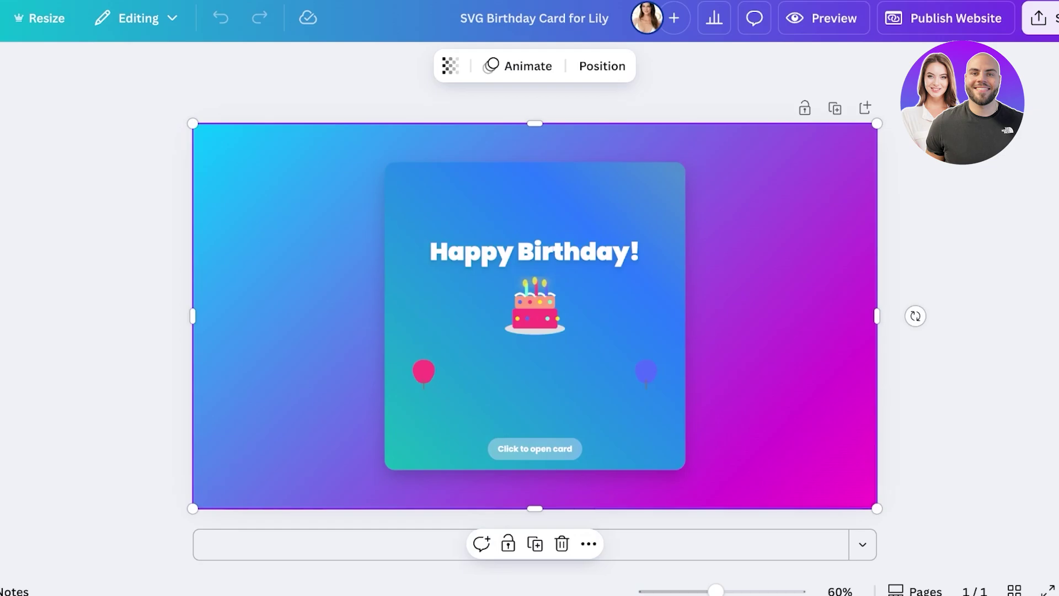
key(Escape)
- Review the advanced publish settings, publish the birthday card as a website, and open the card on the published page
click(945, 18)
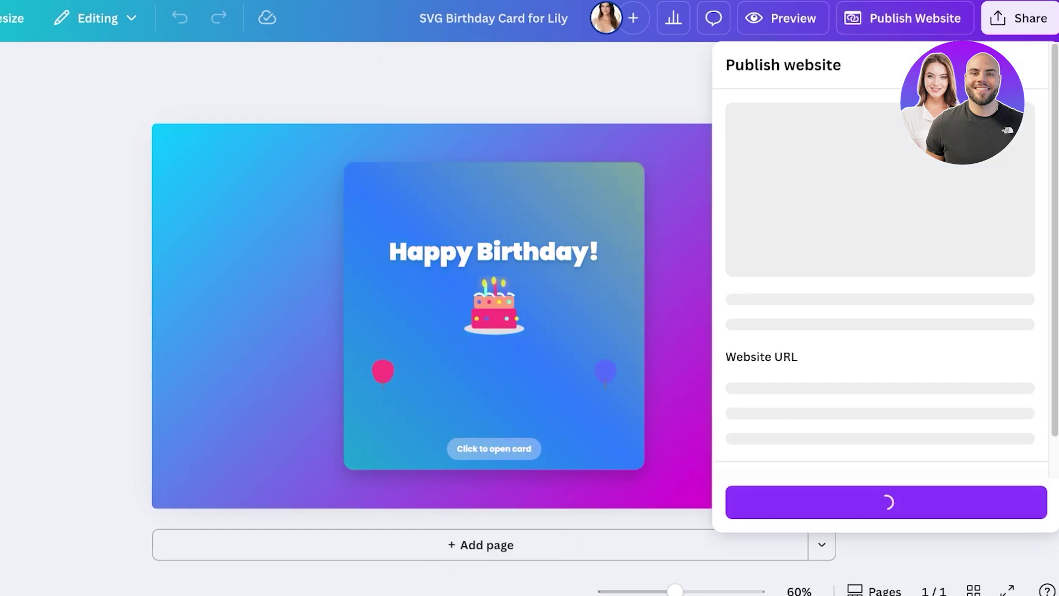
scroll(885, 286, down, 3)
click(880, 440)
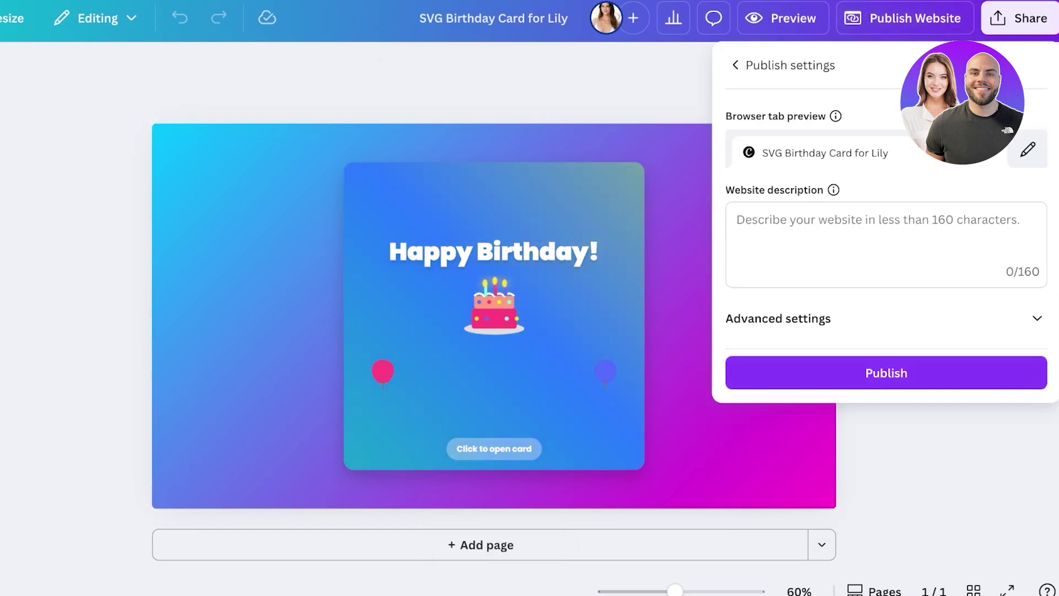
click(886, 318)
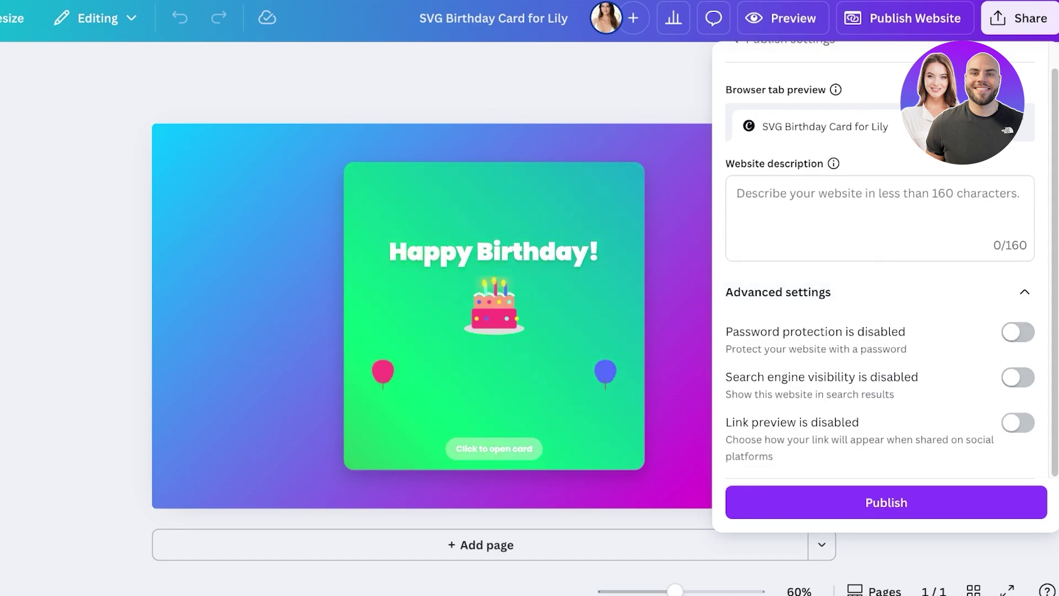
click(885, 502)
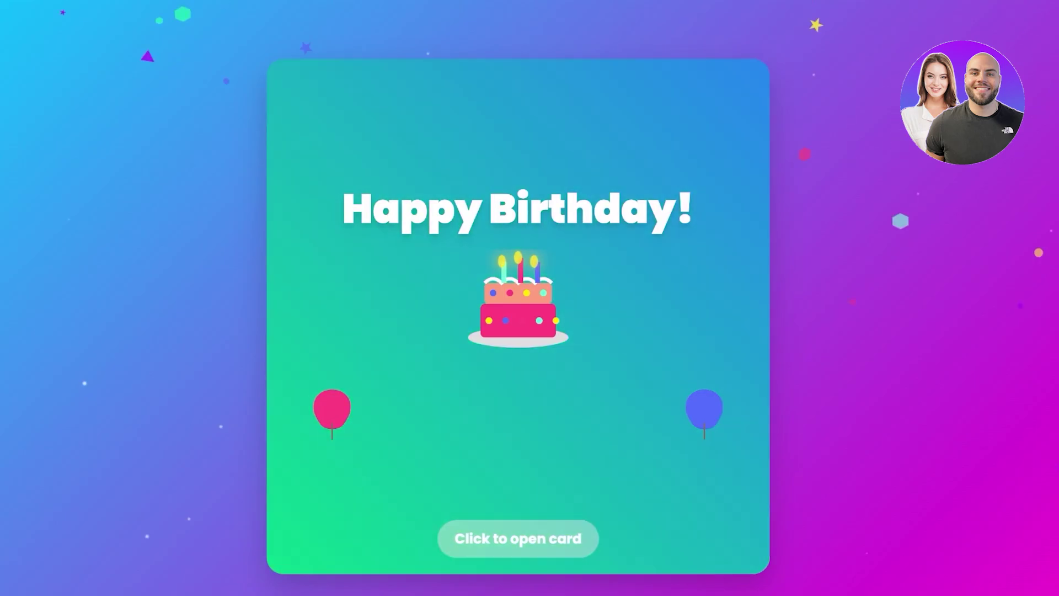
click(546, 536)
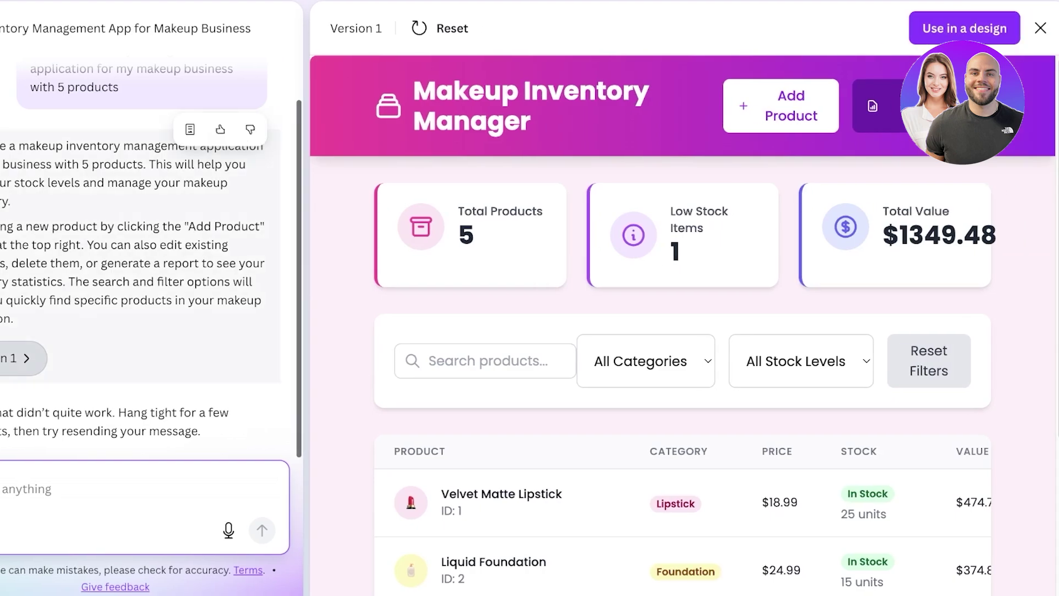
- Examine the generated makeup inventory app's summary cards, the full product table with its row actions, and the category and stock level filters
scroll(682, 325, down, 4)
scroll(682, 325, up, 4)
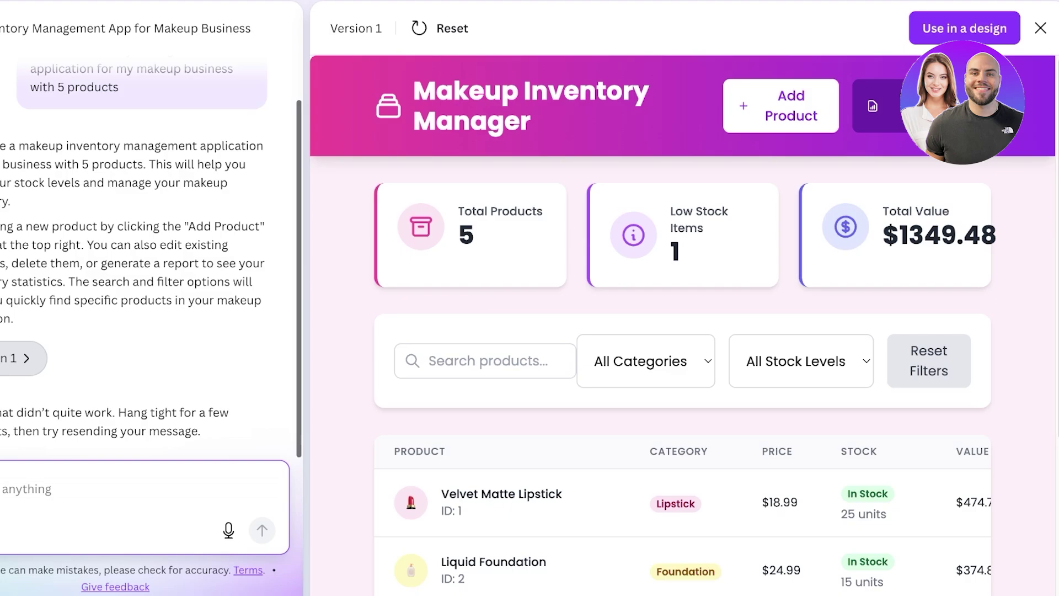
scroll(684, 358, down, 3)
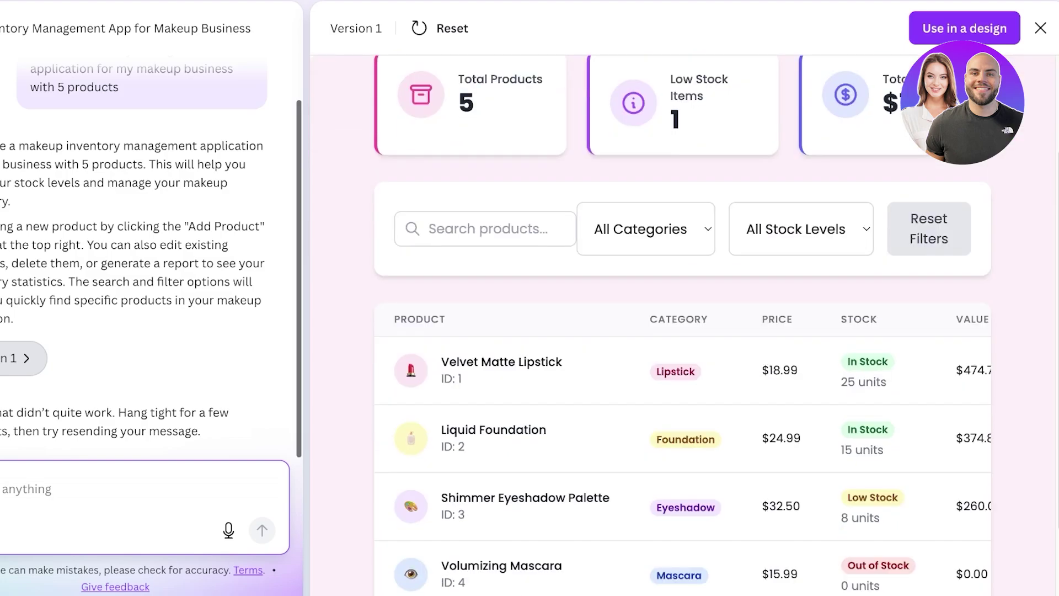
scroll(684, 358, down, 2)
scroll(683, 358, up, 5)
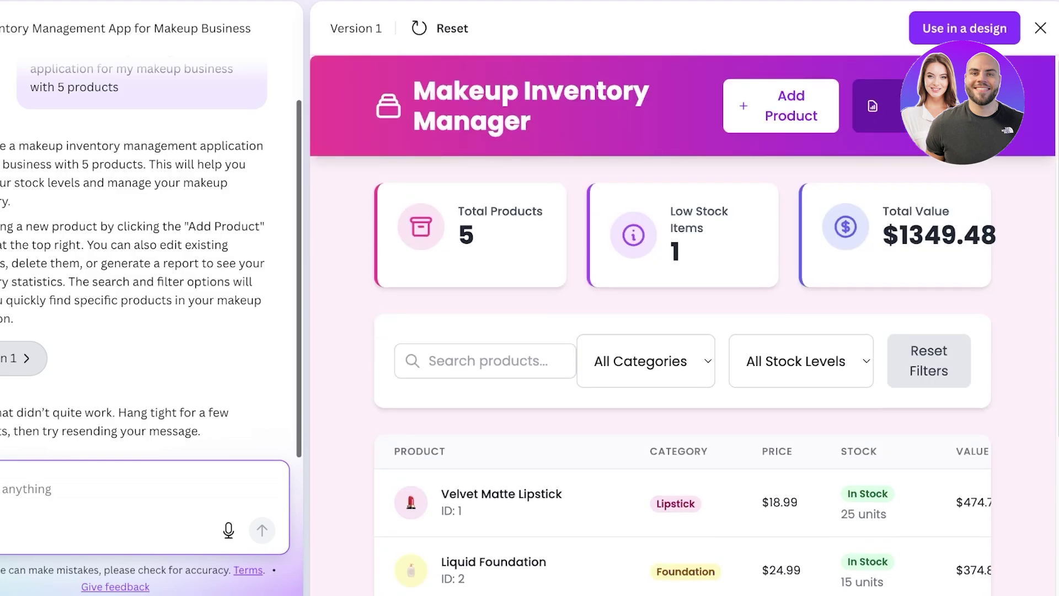
scroll(683, 359, down, 4)
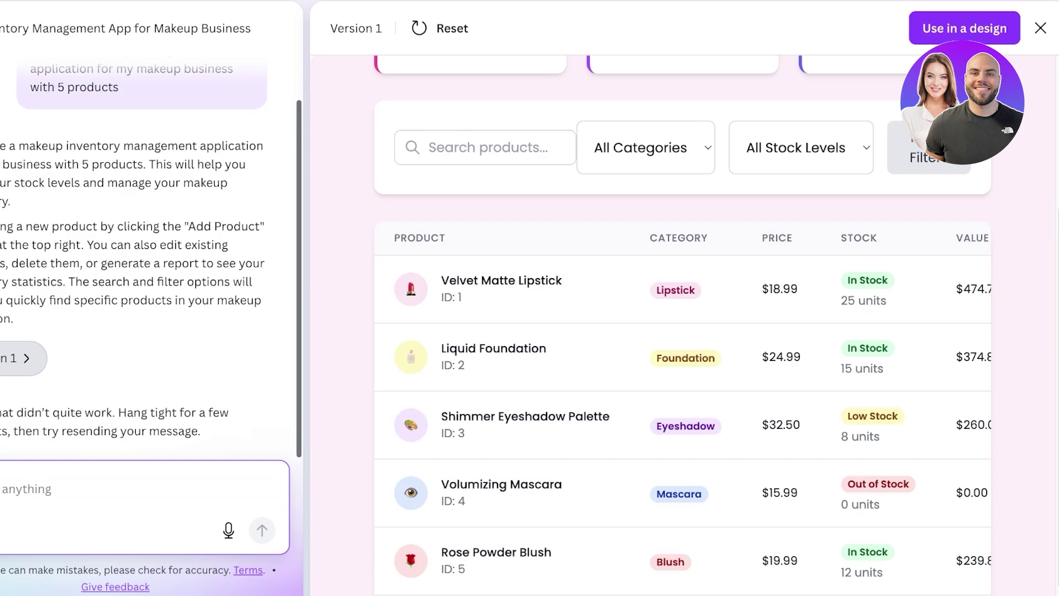
scroll(684, 408, right, 3)
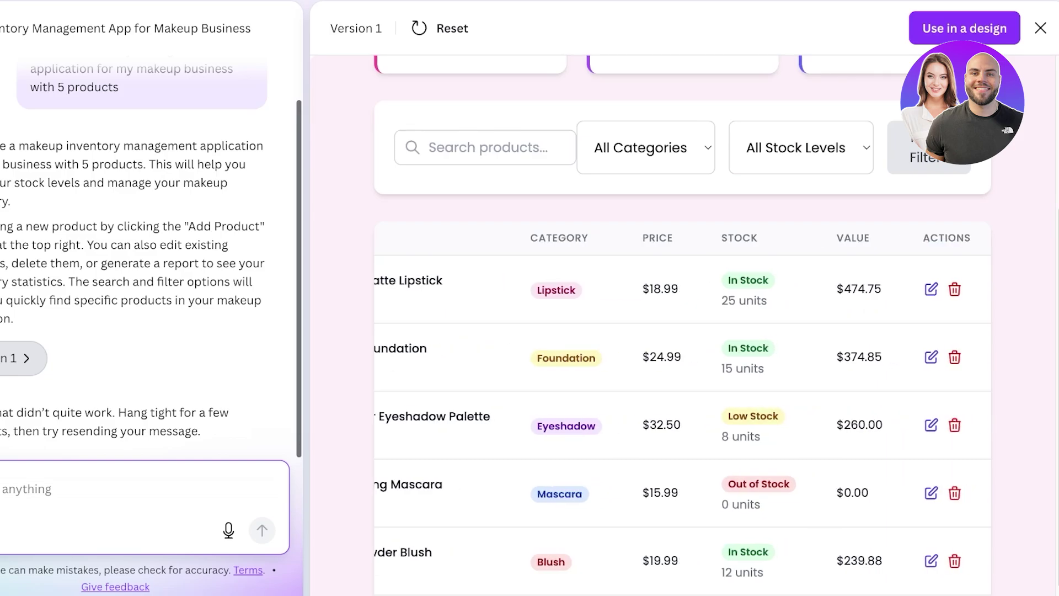
click(645, 147)
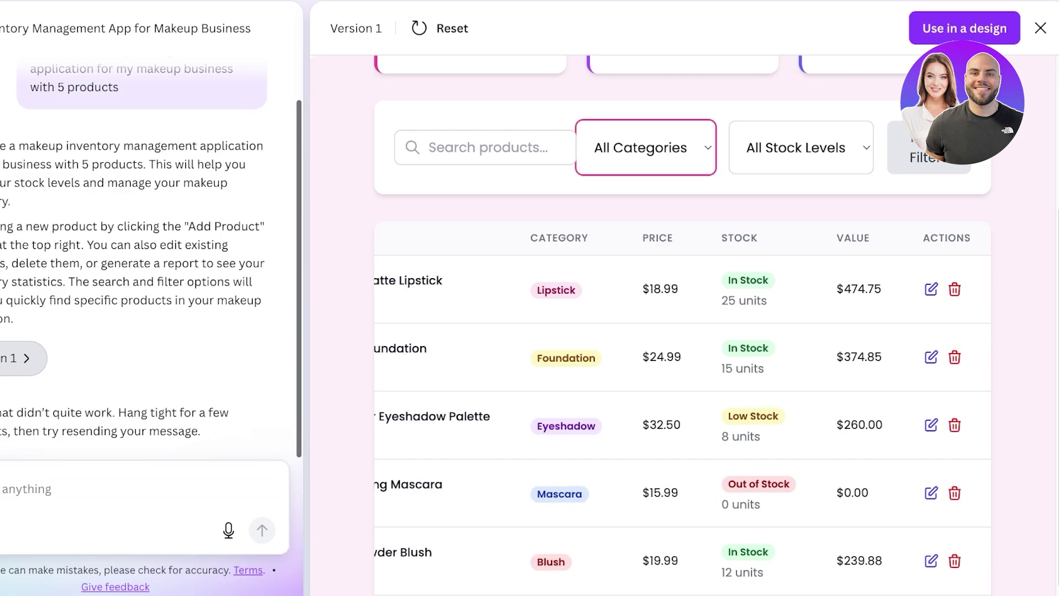
click(800, 147)
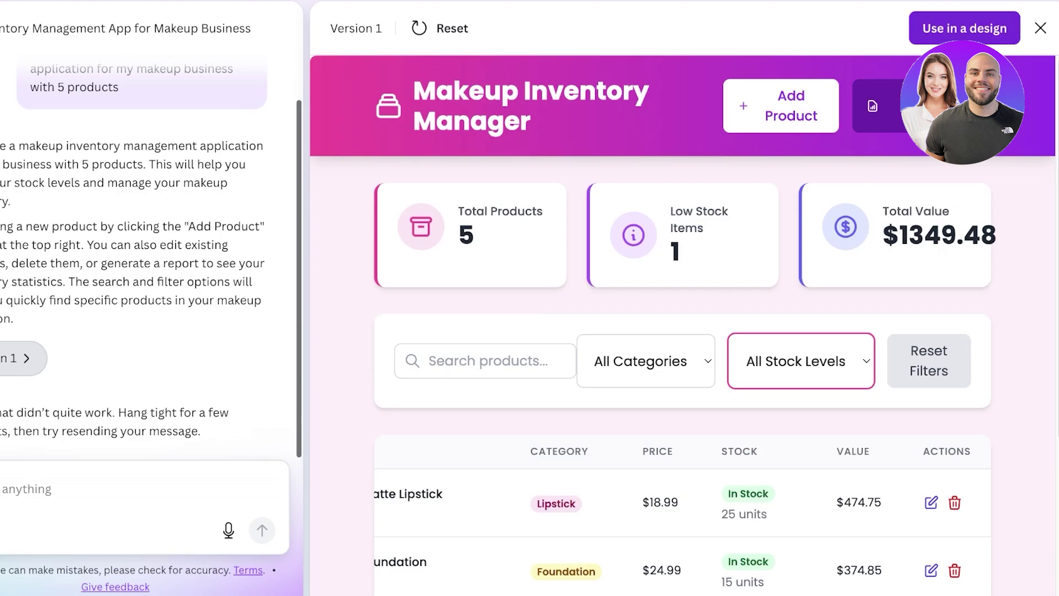